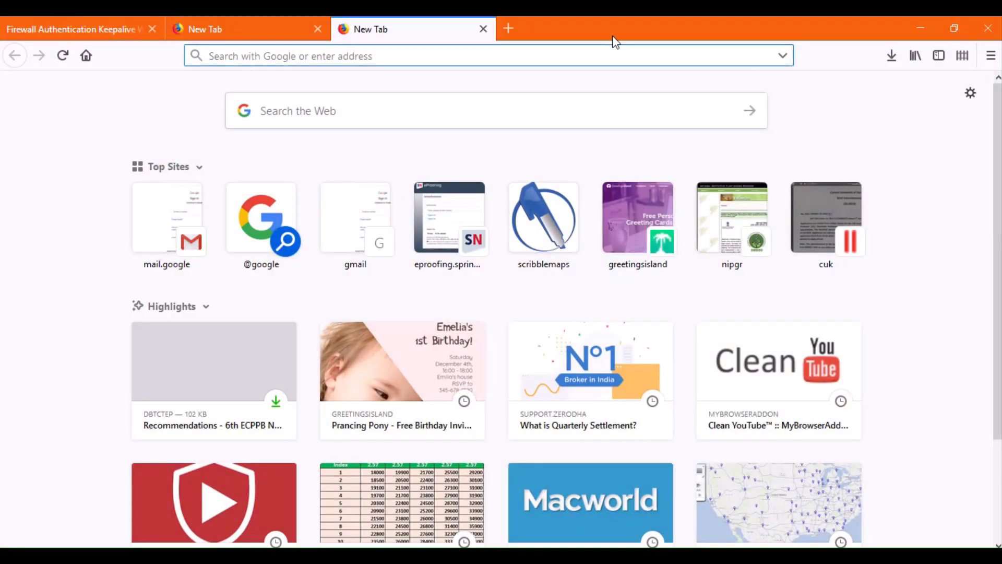
- Search Google for 'ncbi blast download' and open the Download BLAST Software and Databases result
type("ncbi")
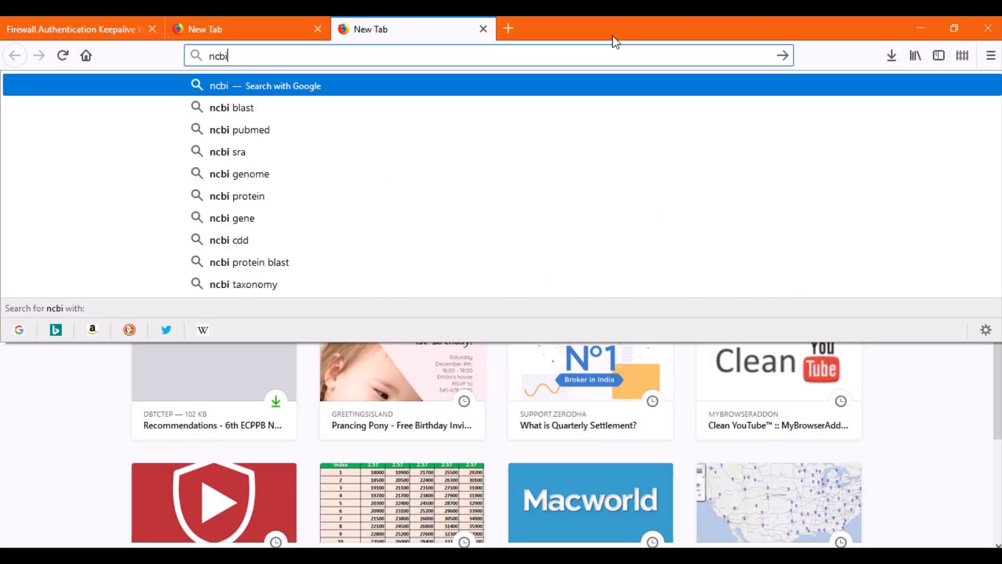
type(" blast downl")
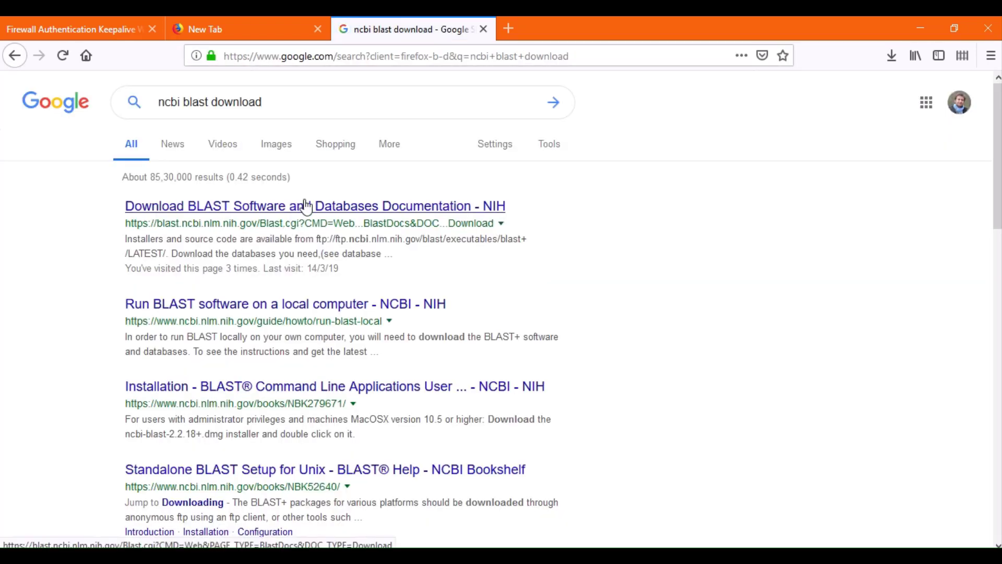
left_click(306, 206)
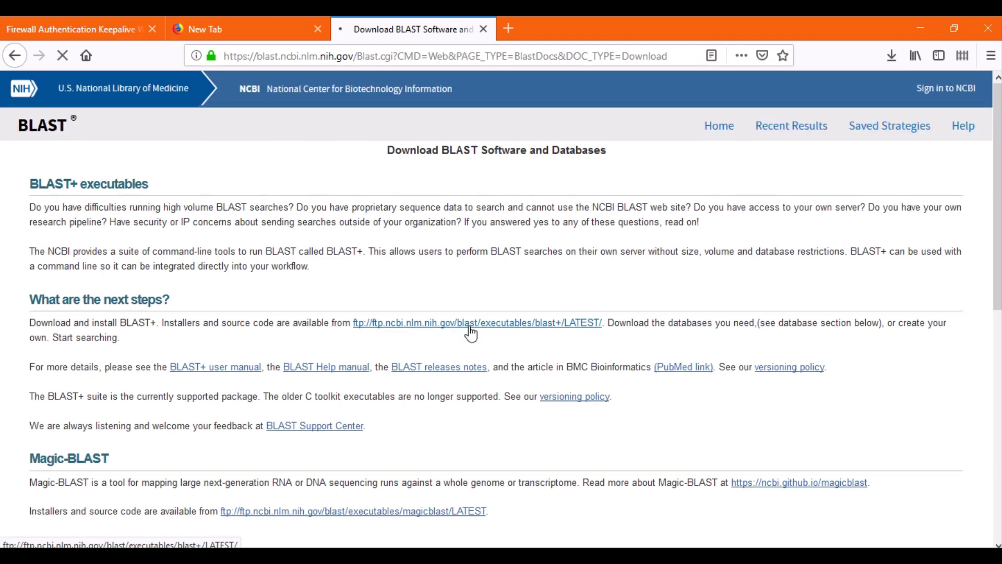
- Download and save ncbi-blast-2.9.0+-win64.exe from the LATEST BLAST+ directory
left_click(471, 328)
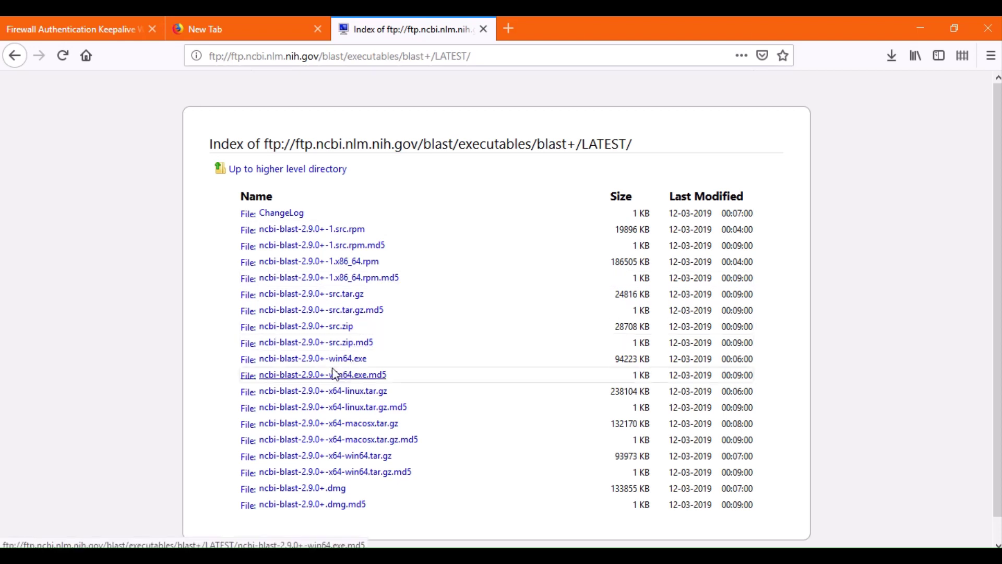
left_click(321, 363)
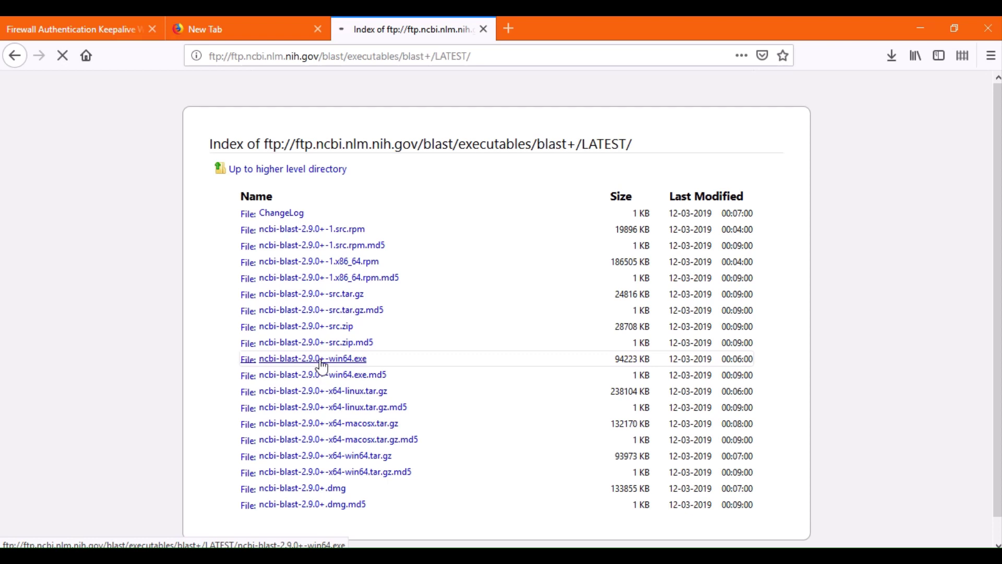
left_click(559, 281)
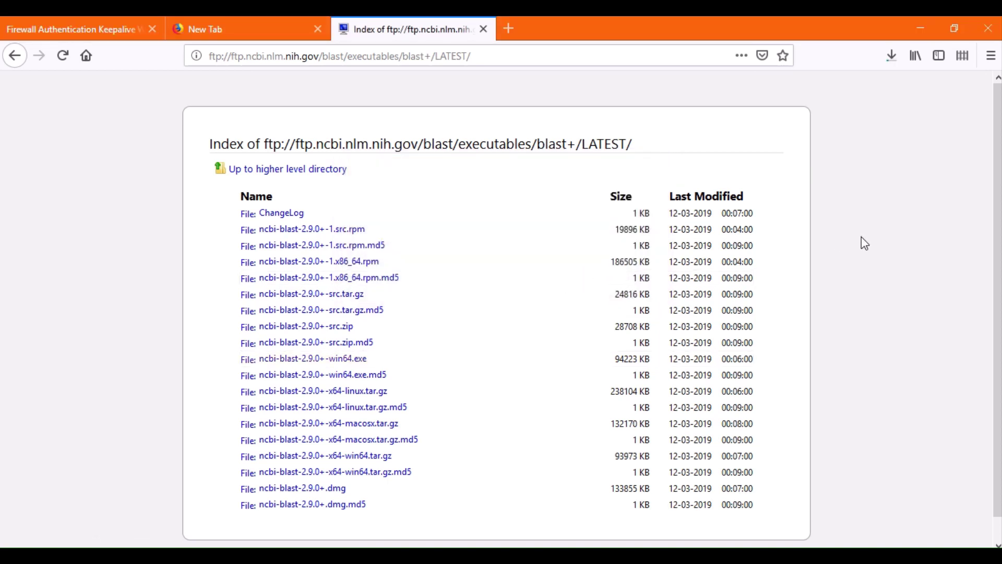
- Open the Downloads folder containing the downloaded installer
left_click(892, 56)
right_click(827, 105)
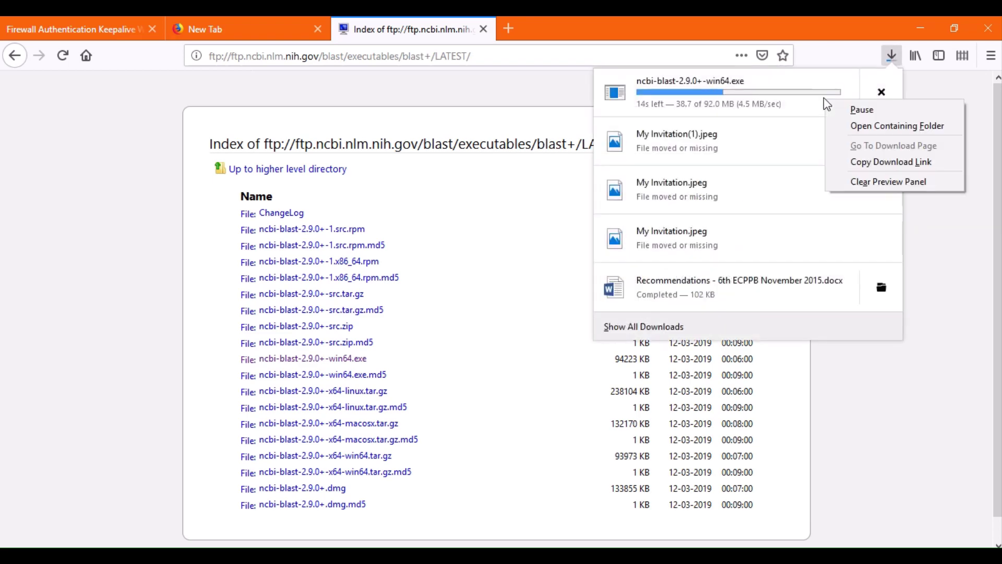
left_click(871, 128)
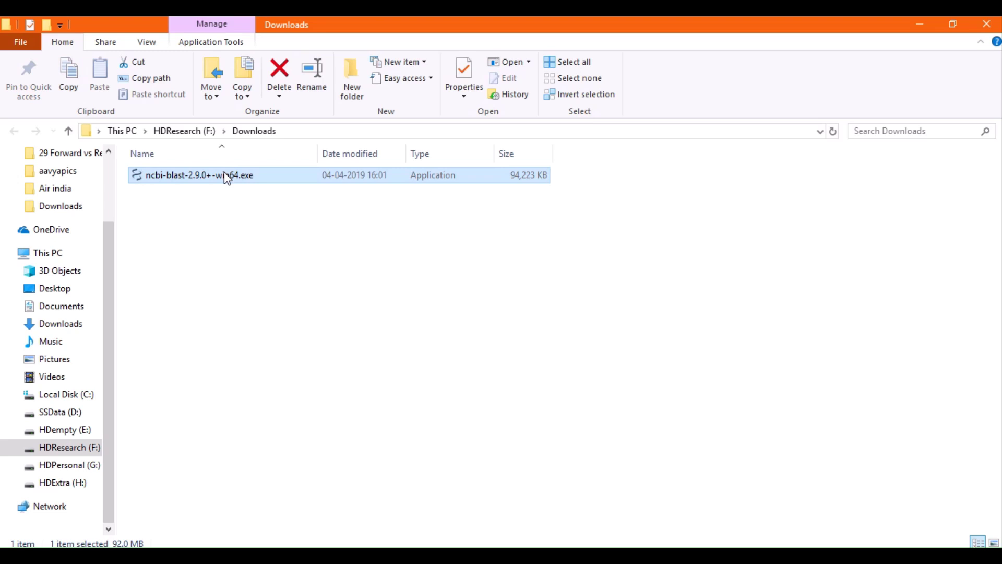
- Run ncbi-blast-2.9.0+-win64.exe past the unrecognized-app warning, accept the license, install, and close Setup
double_click(228, 176)
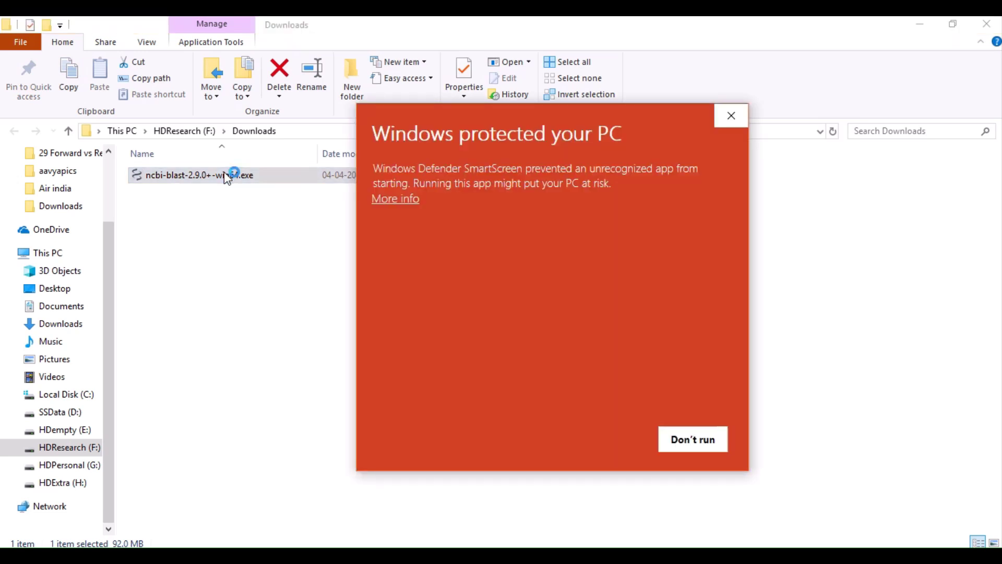
left_click(399, 206)
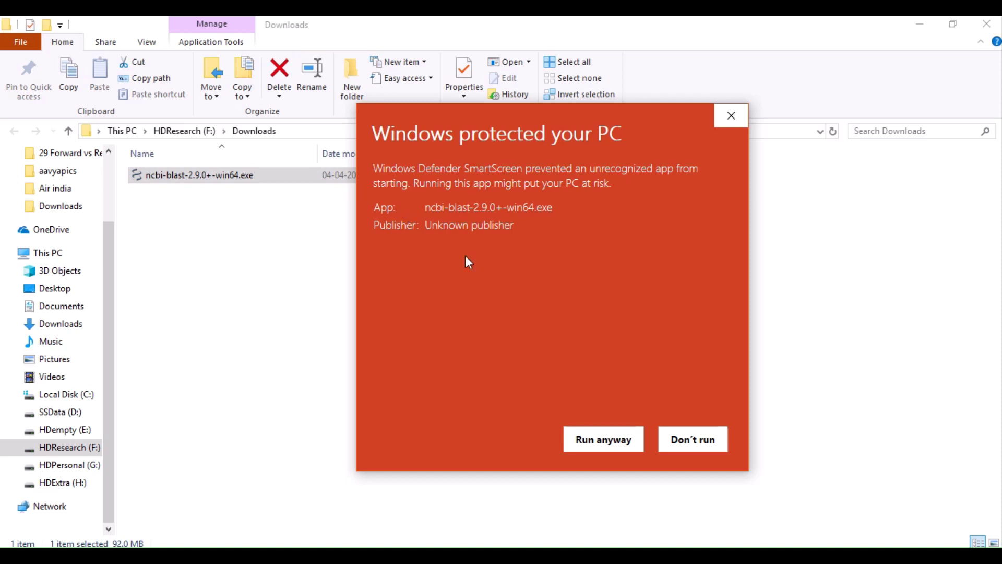
left_click(588, 438)
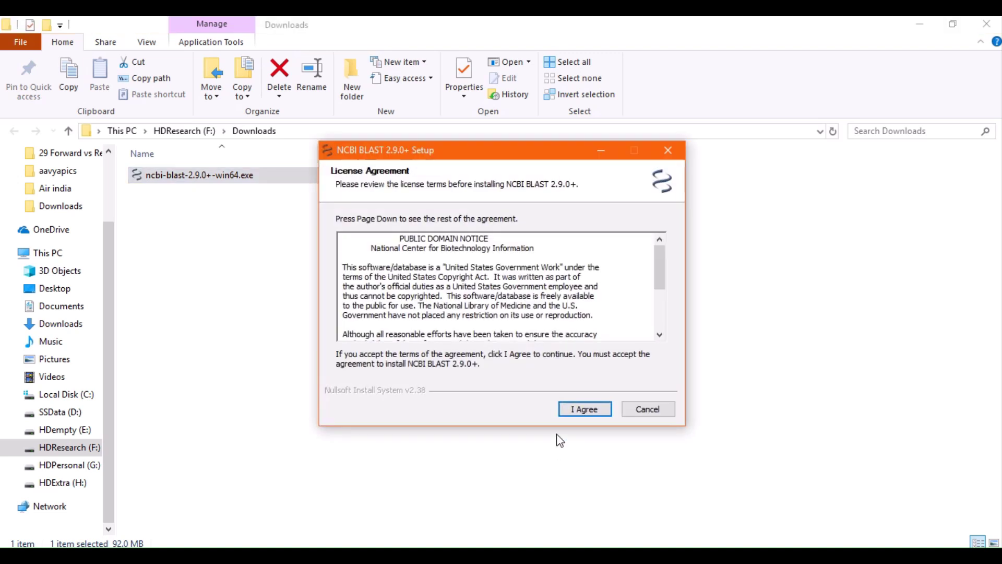
left_click(583, 408)
left_click(590, 411)
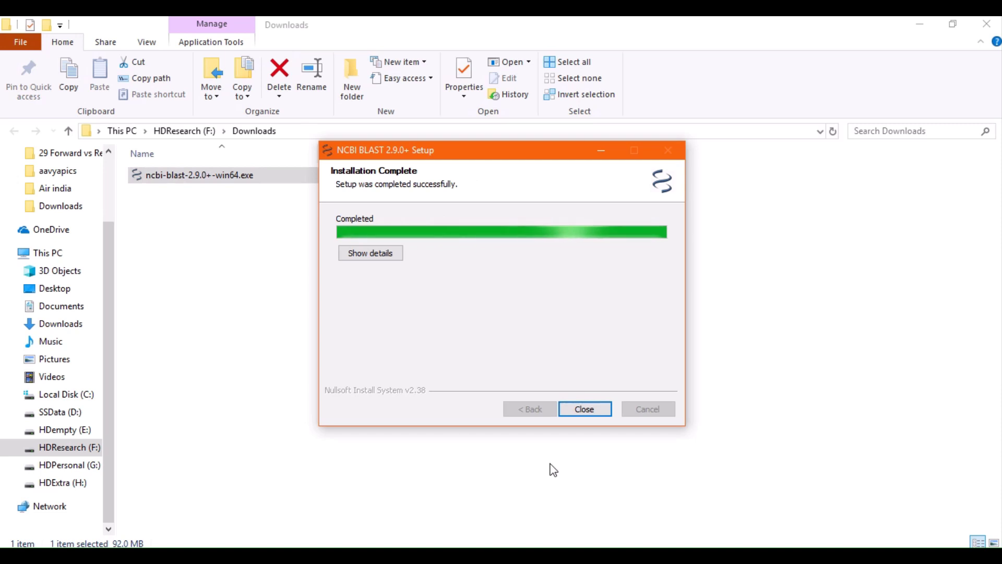
left_click(584, 412)
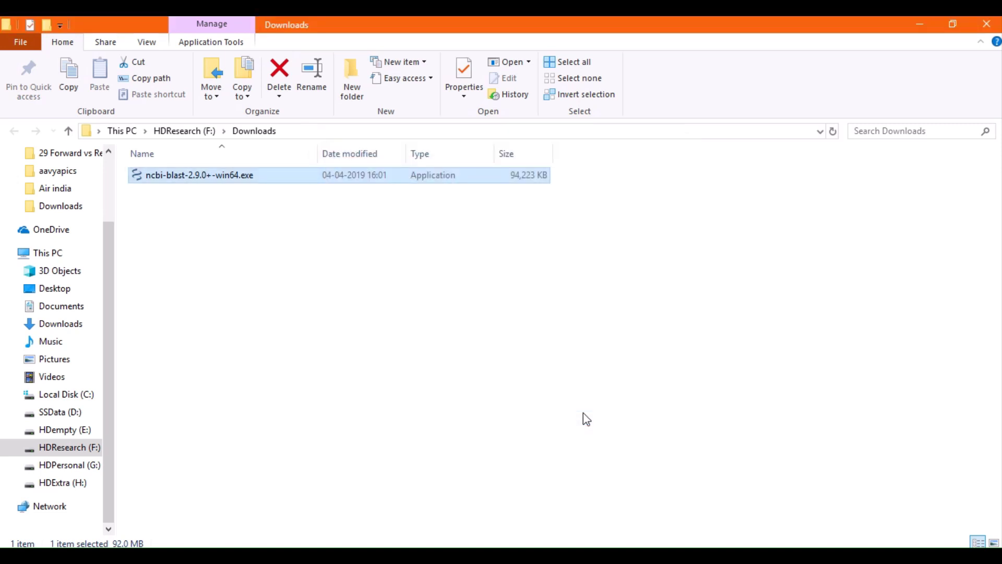
- Browse to C:\Program Files\NCBI\blast-2.9.0+\bin in File Explorer
left_click(66, 394)
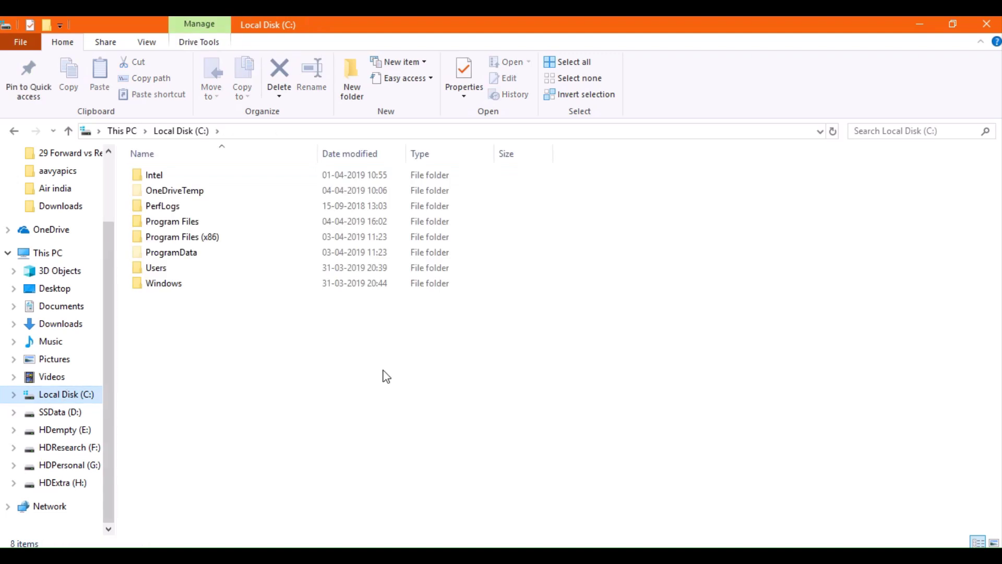
double_click(200, 223)
double_click(186, 265)
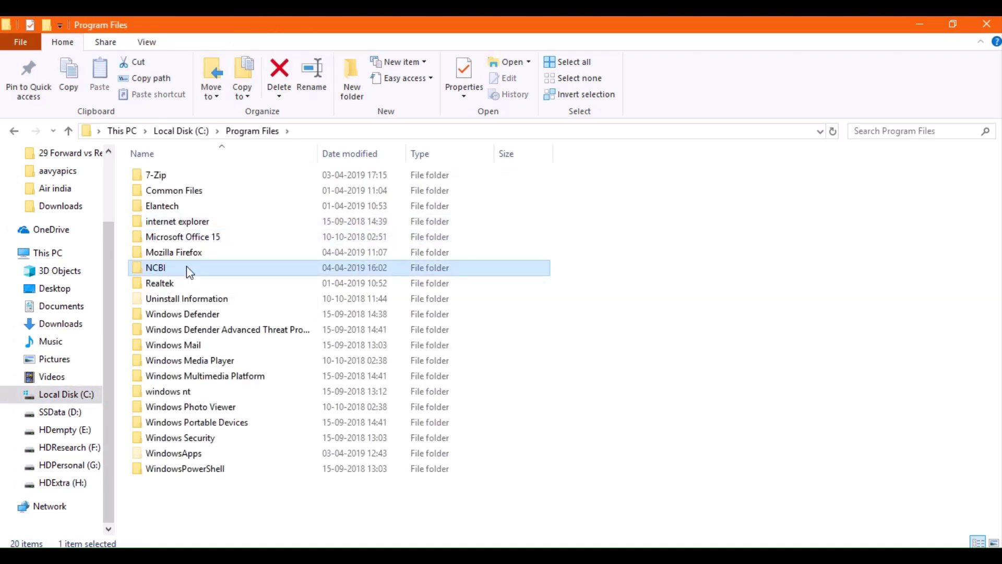
left_click(180, 180)
double_click(179, 177)
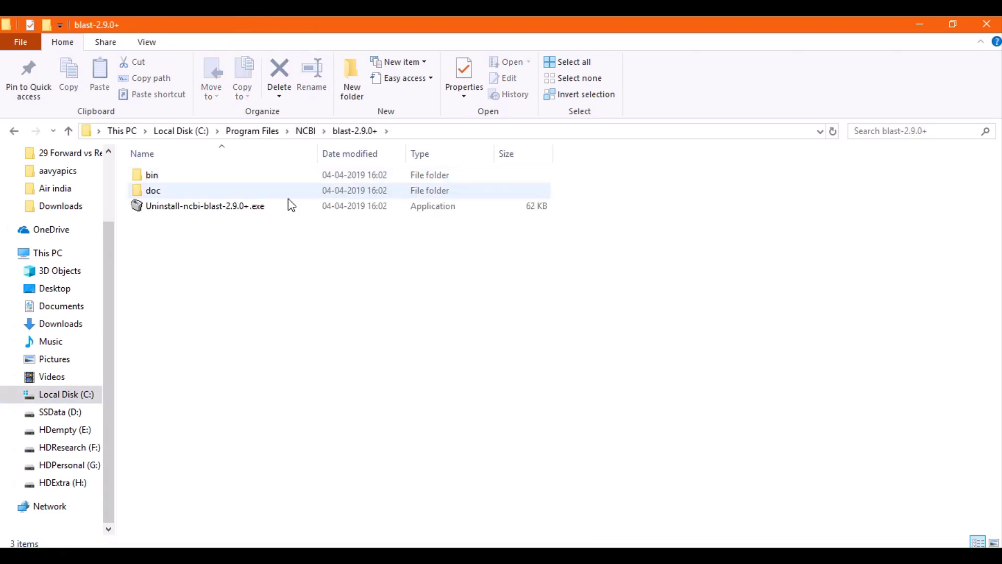
double_click(226, 176)
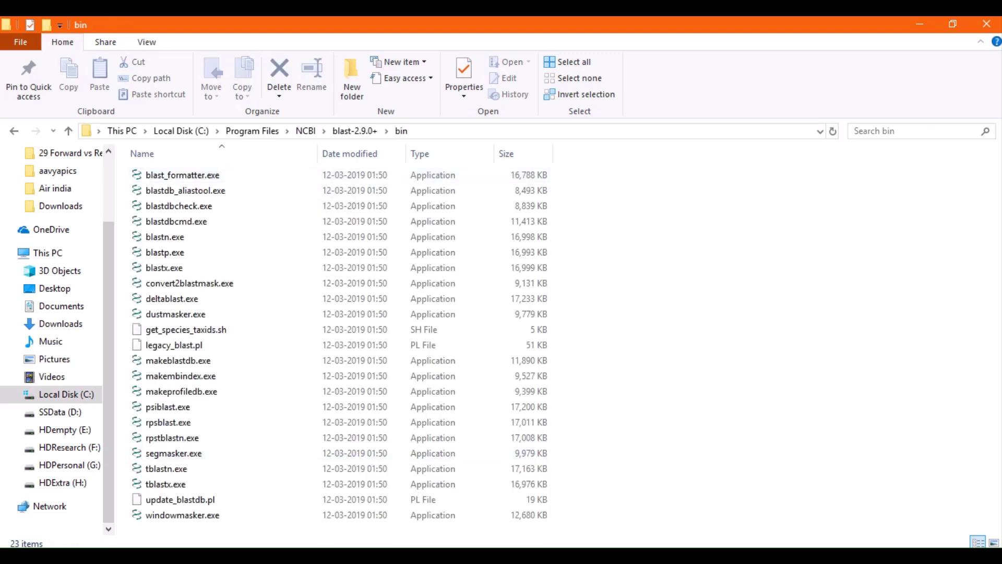
- Start Command Prompt as administrator from Windows search
key("super+s")
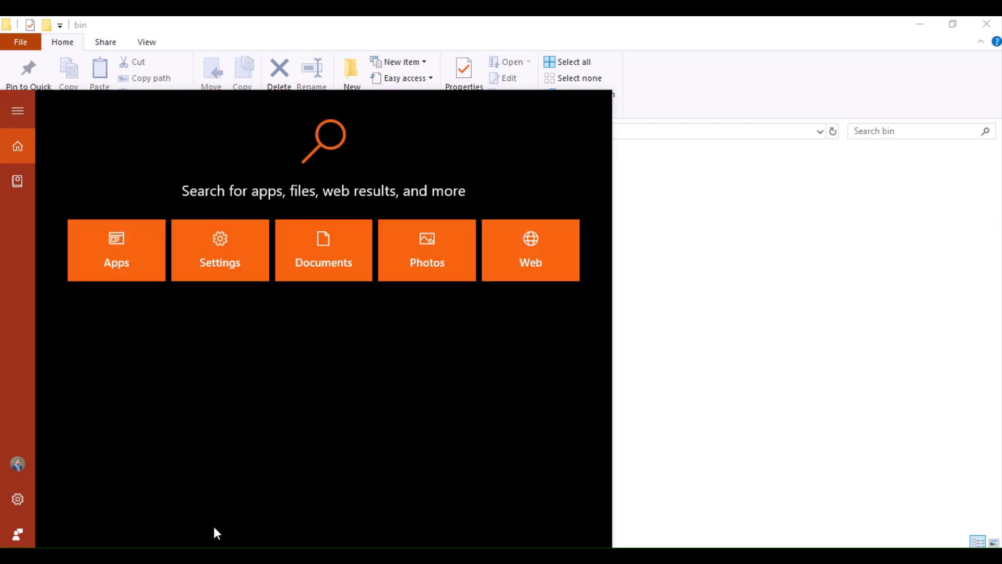
type("cmd")
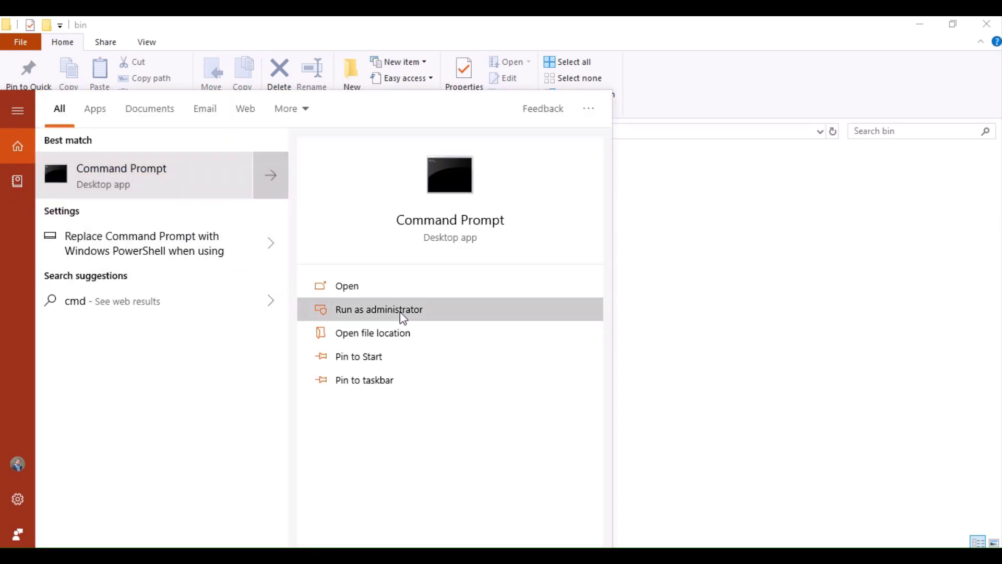
left_click(403, 313)
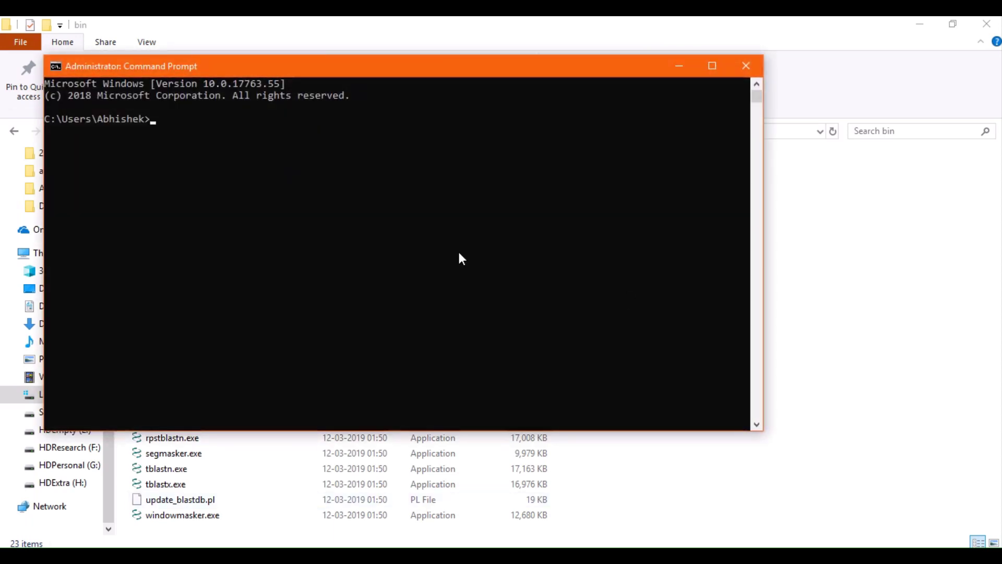
- Change the Command Prompt into the BLAST bin folder using the path copied from Explorer
left_click(923, 474)
left_click(470, 130)
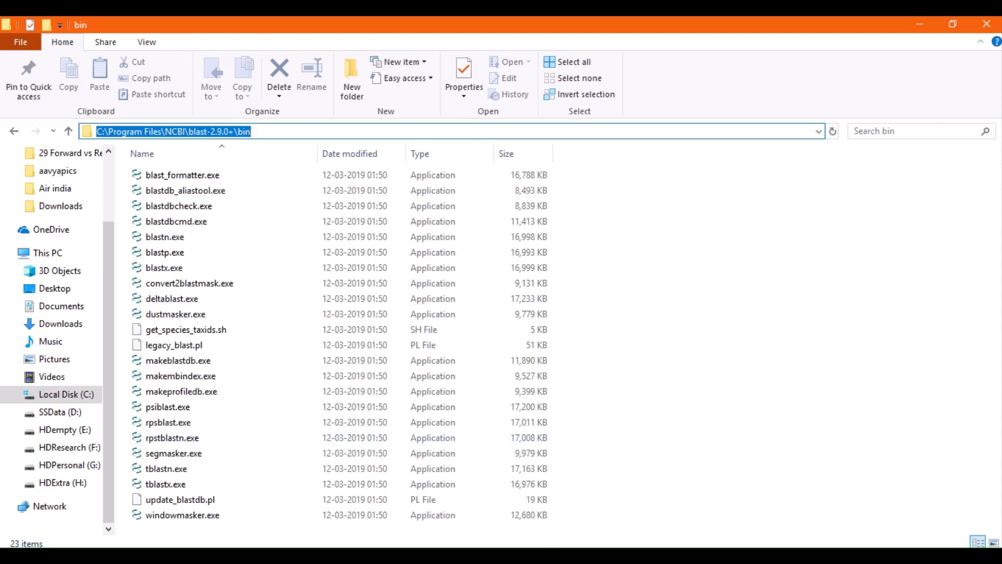
left_click(684, 556)
type("cd")
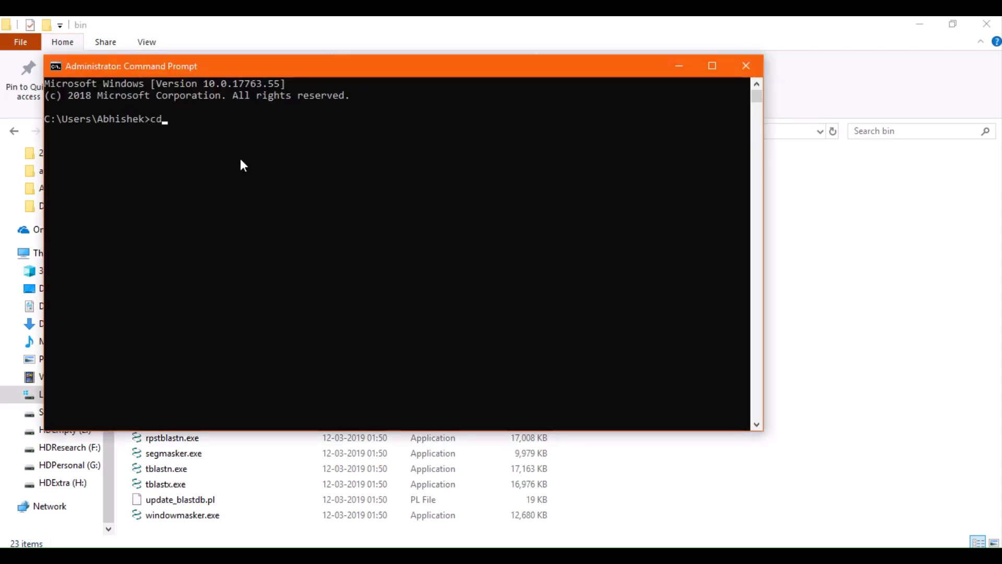
type("C:\\Program Files\\NCBI\\blast-2.9.0+\\bin")
key("Return")
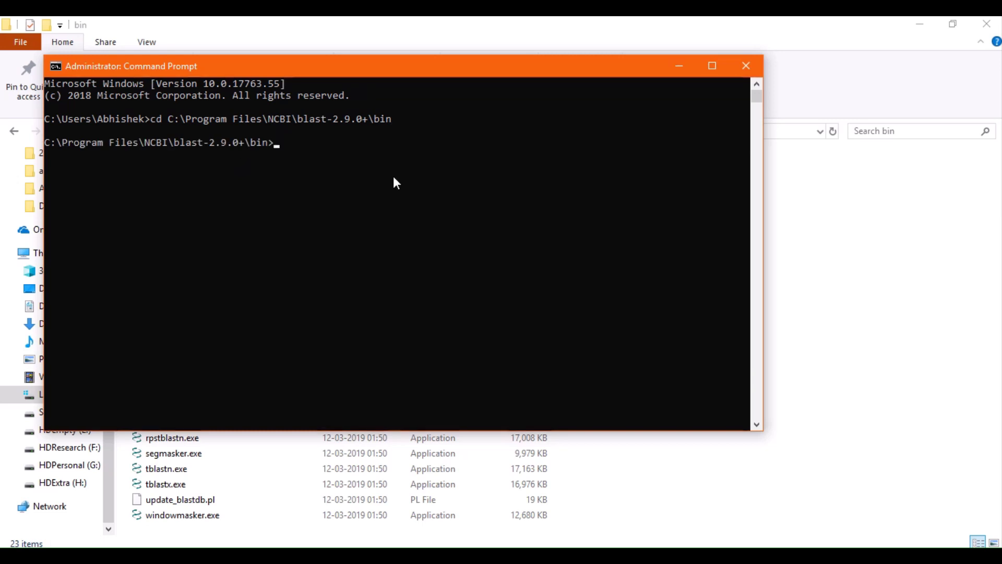
- Run 'blast -help', then 'blastx -h' after the first fails
type("blast -help")
key("Return")
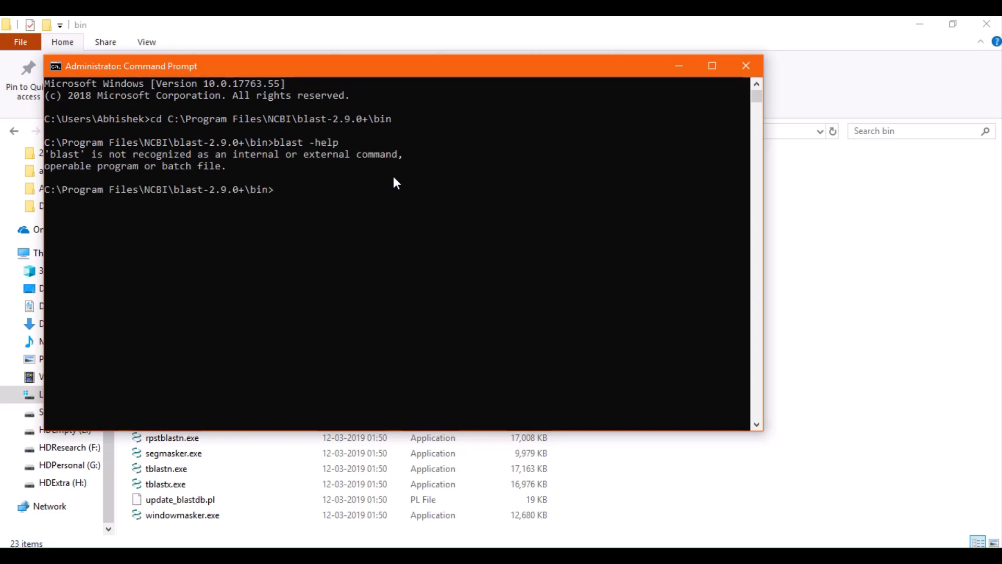
type("blastx -h")
key("Return")
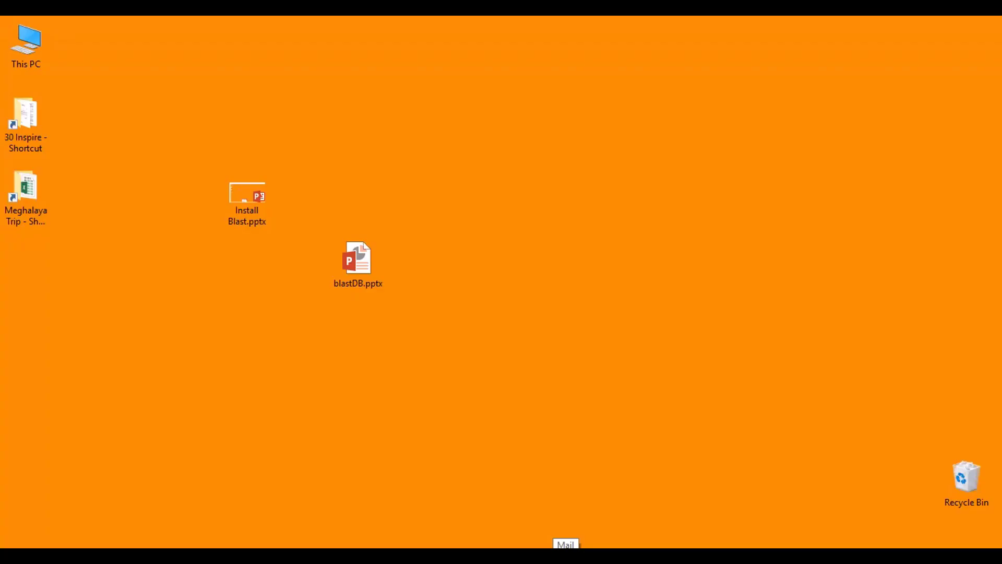
- Copy DB.fa and query.txt from drive ABHI500 (I:)
mouse_move(492, 526)
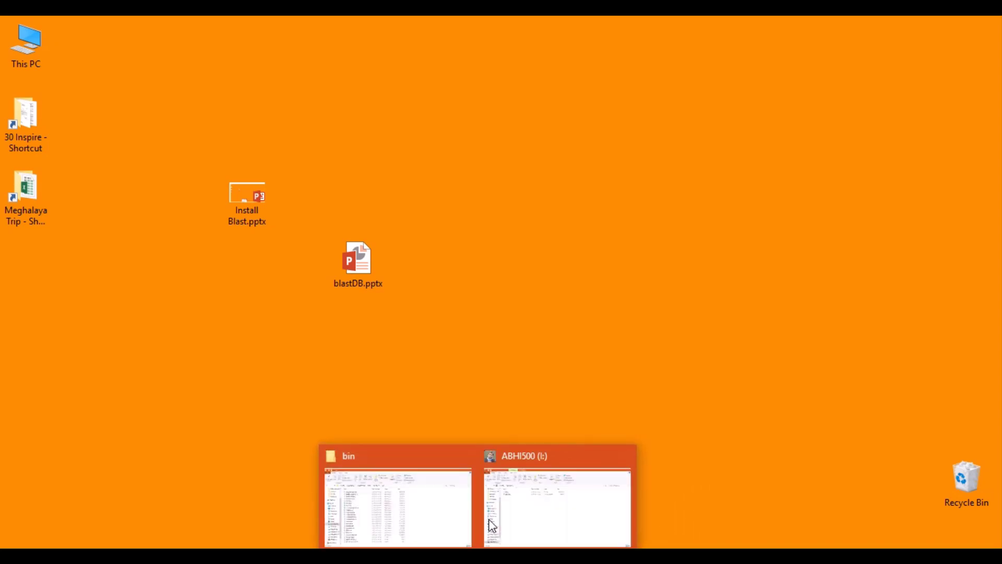
left_click(554, 483)
left_click_drag(212, 219, 225, 178)
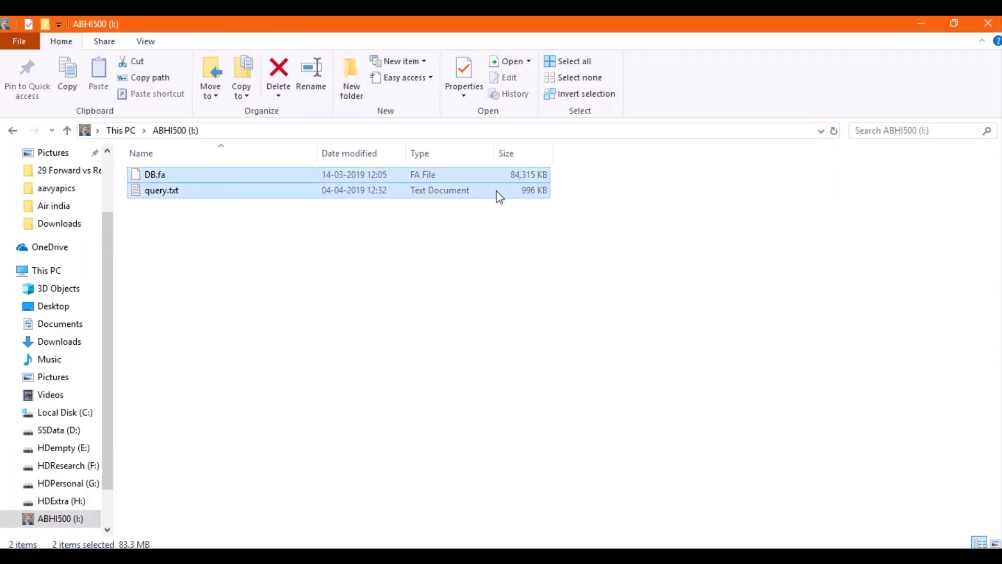
right_click(460, 184)
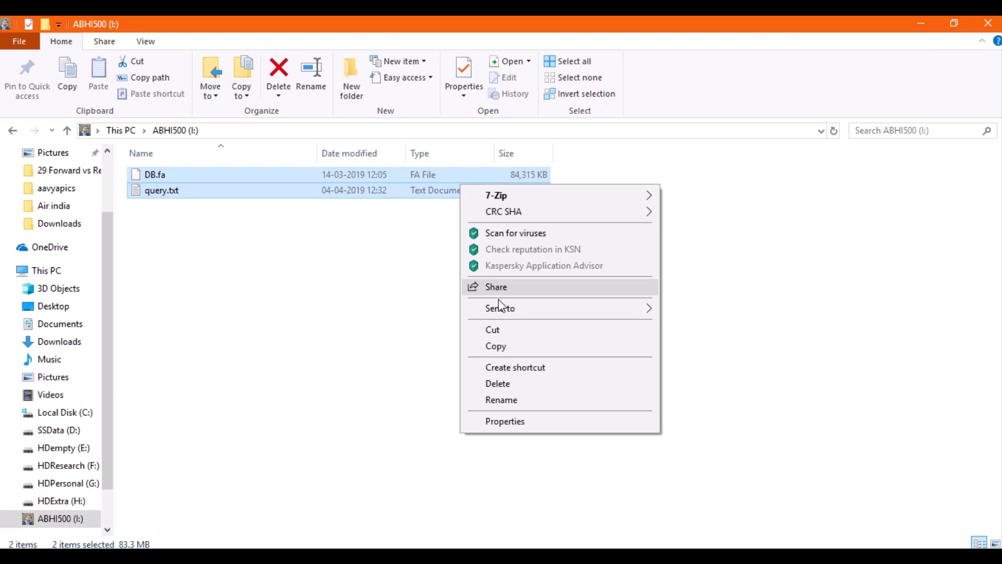
left_click(500, 348)
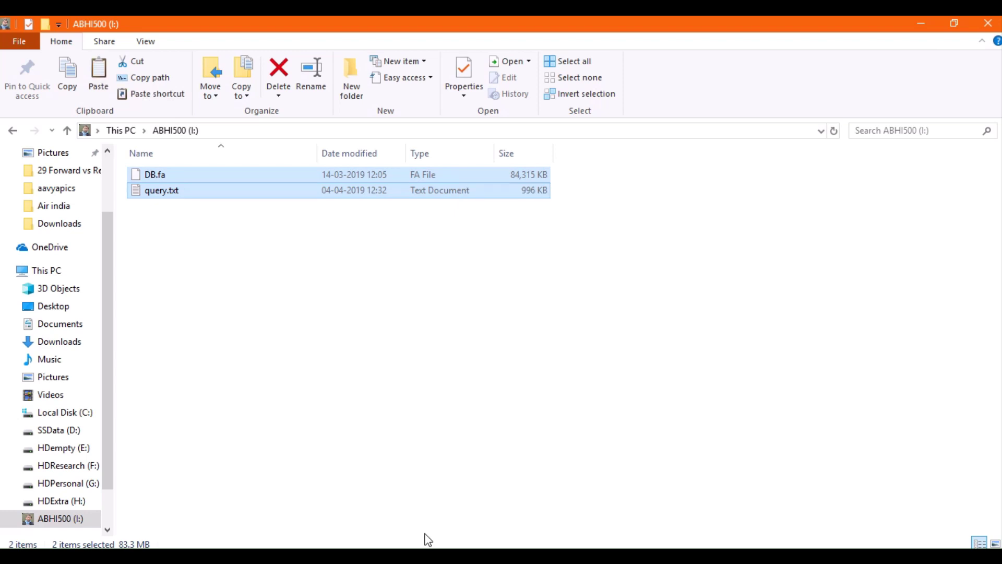
- Paste both files into the BLAST bin folder and search Windows for cmd
left_click(478, 556)
left_click(421, 490)
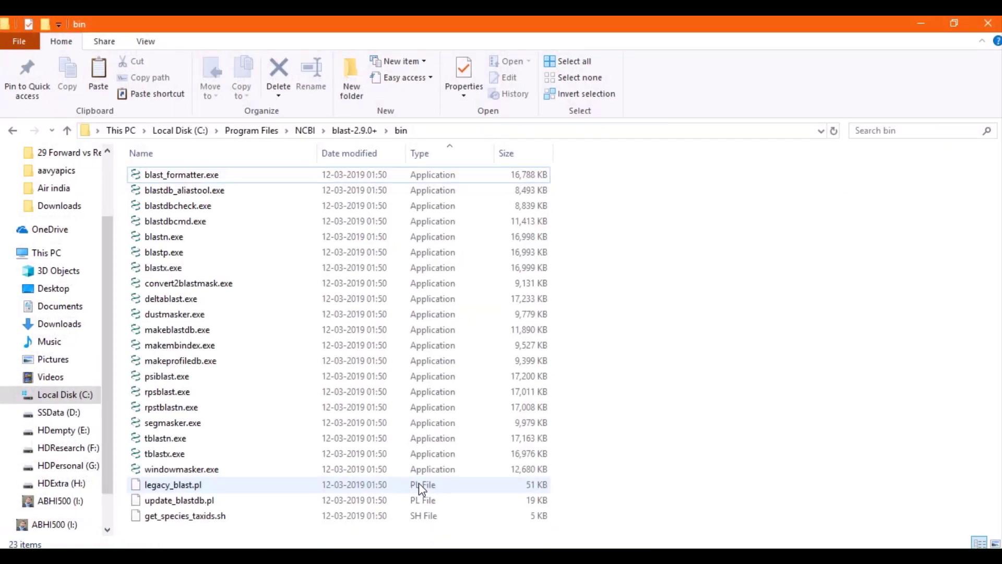
right_click(628, 256)
left_click(663, 356)
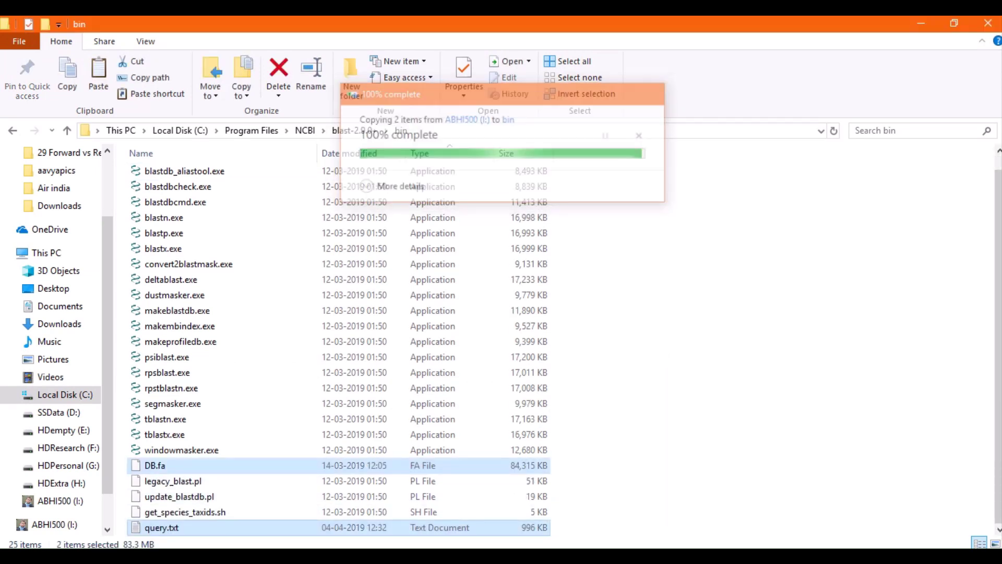
key("super")
type("cmd")
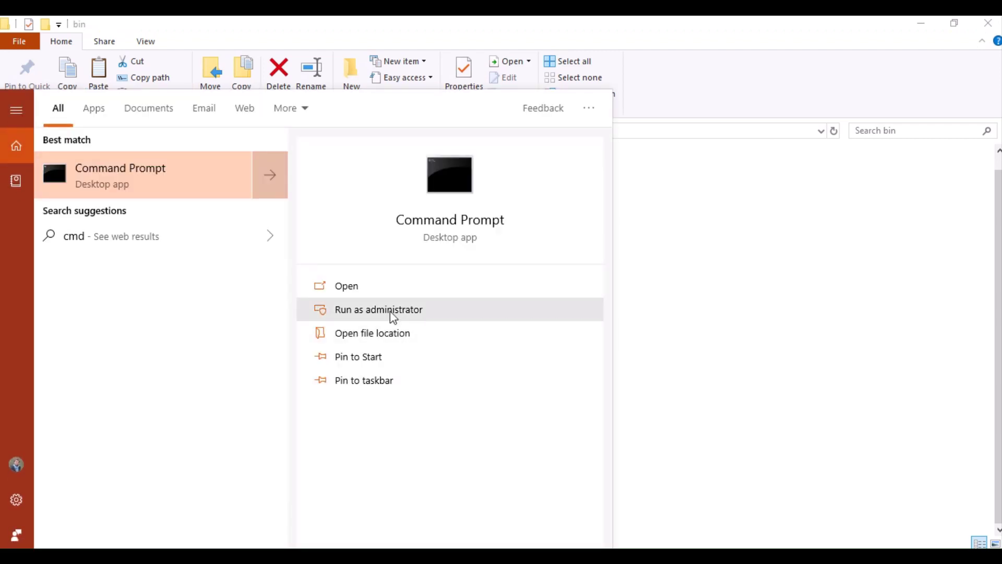
- Launch Command Prompt as administrator and copy the bin folder path from Explorer
left_click(390, 311)
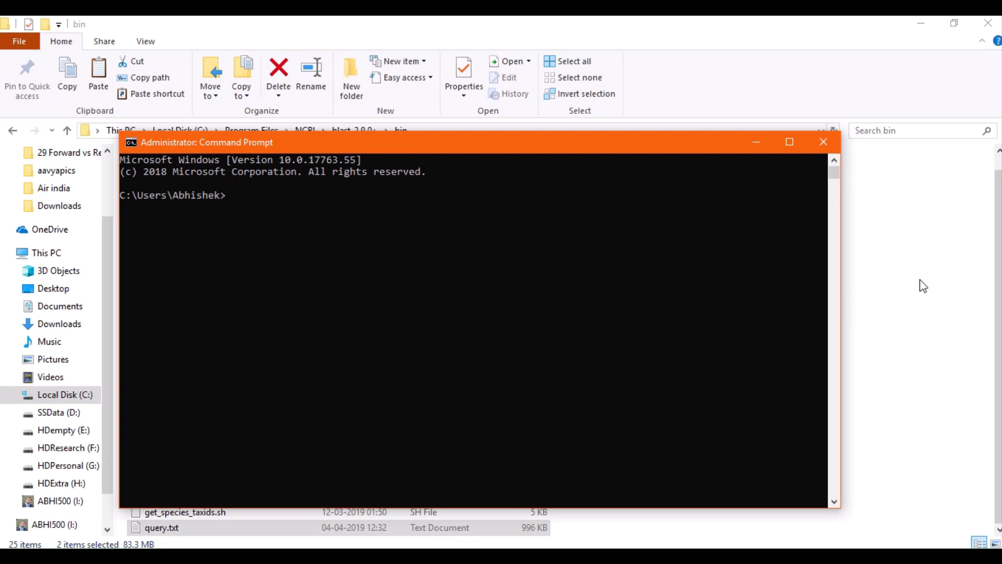
left_click(919, 282)
left_click(424, 131)
right_click(427, 130)
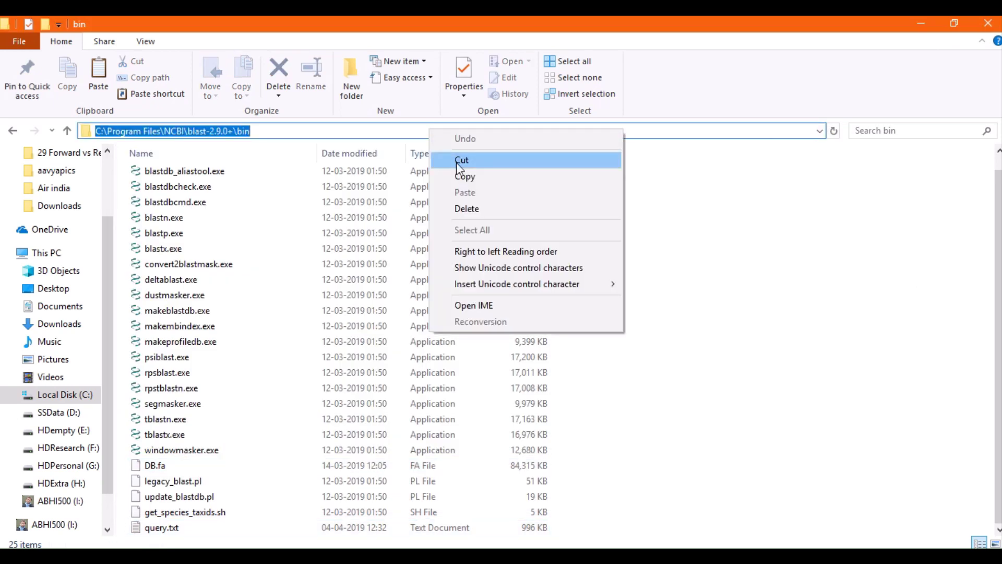
left_click(465, 176)
- Change into the blast-2.9.0+ bin folder and begin typing 'makeblastdb -in DB.'
key("alt+Tab")
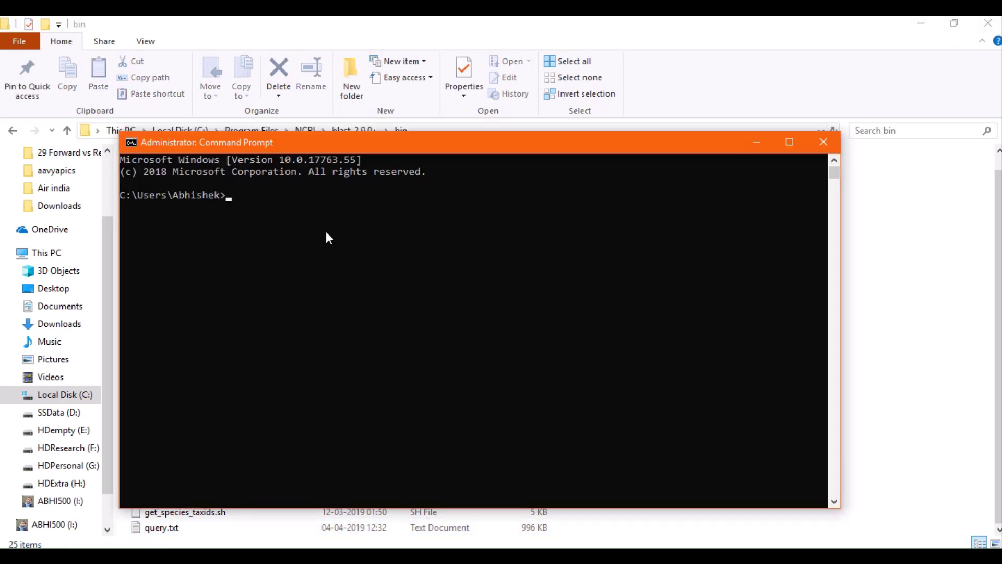
type("cd")
key("ctrl+v")
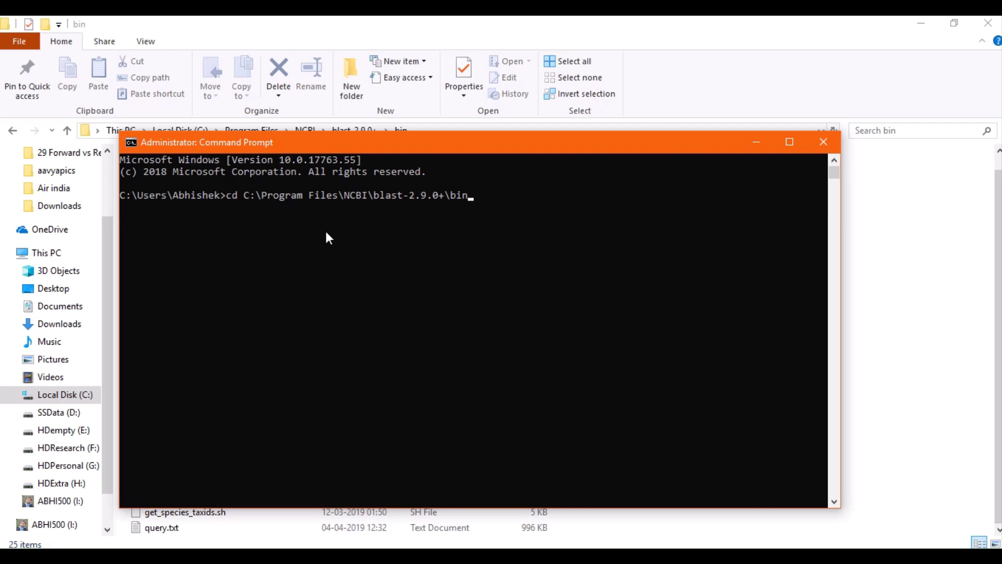
key("Return")
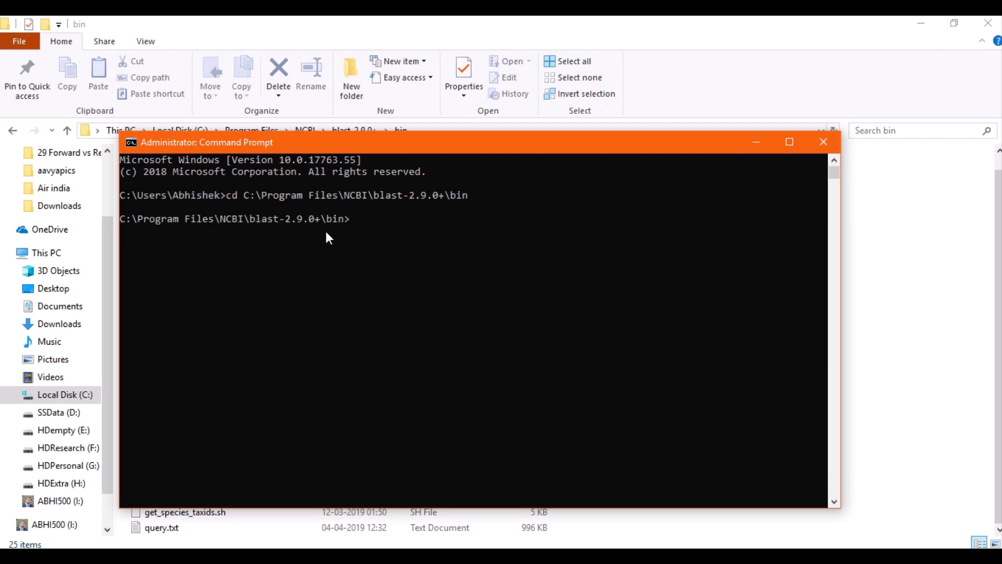
type("makeblastdb -in DB.")
- Run makeblastdb -in DB.fa -dbtype prot -out DB and highlight the 133346 sequences added
left_click_drag(443, 139, 452, 66)
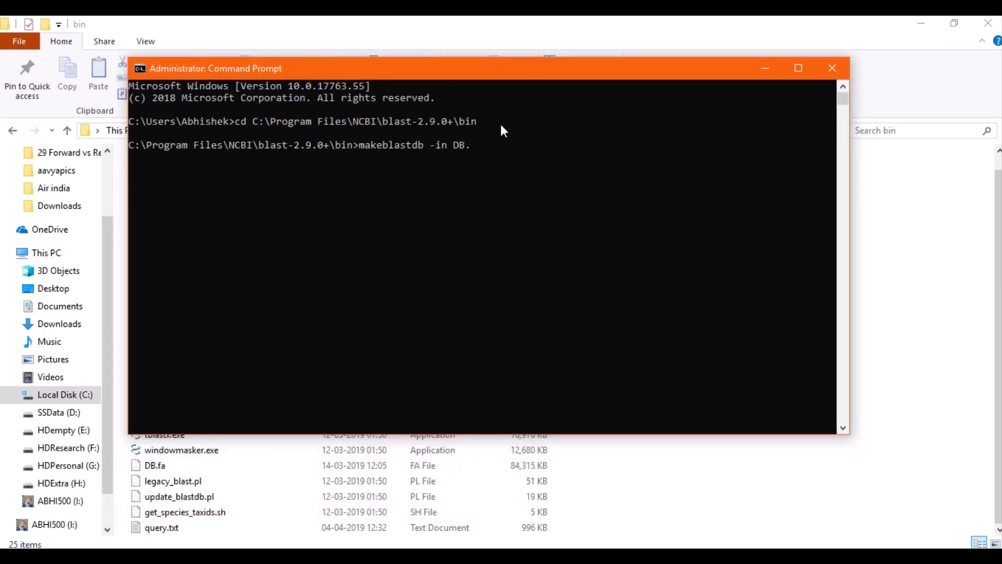
type("fa -db")
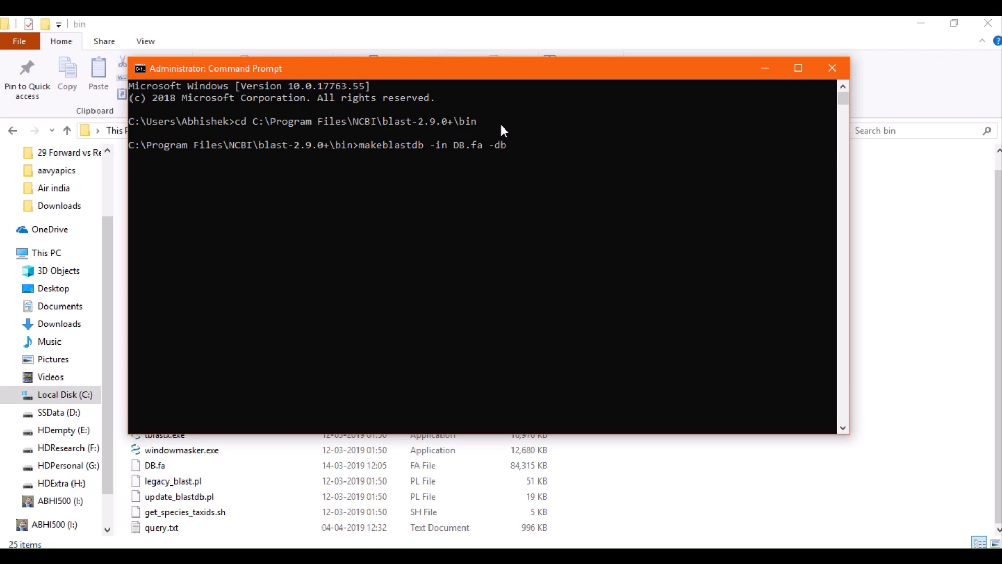
type("pe prot")
type("-out DB")
key("Return")
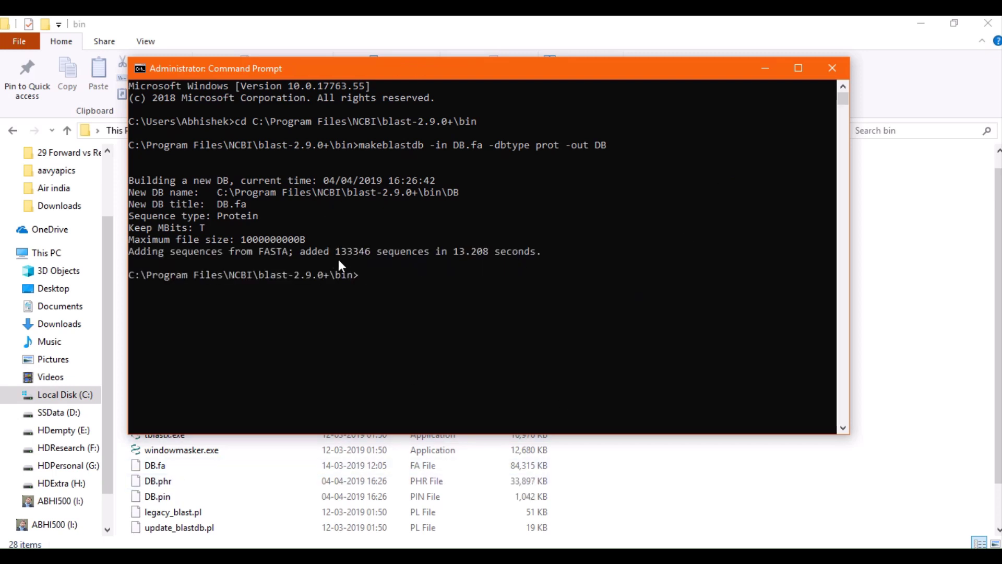
left_click_drag(332, 255, 368, 255)
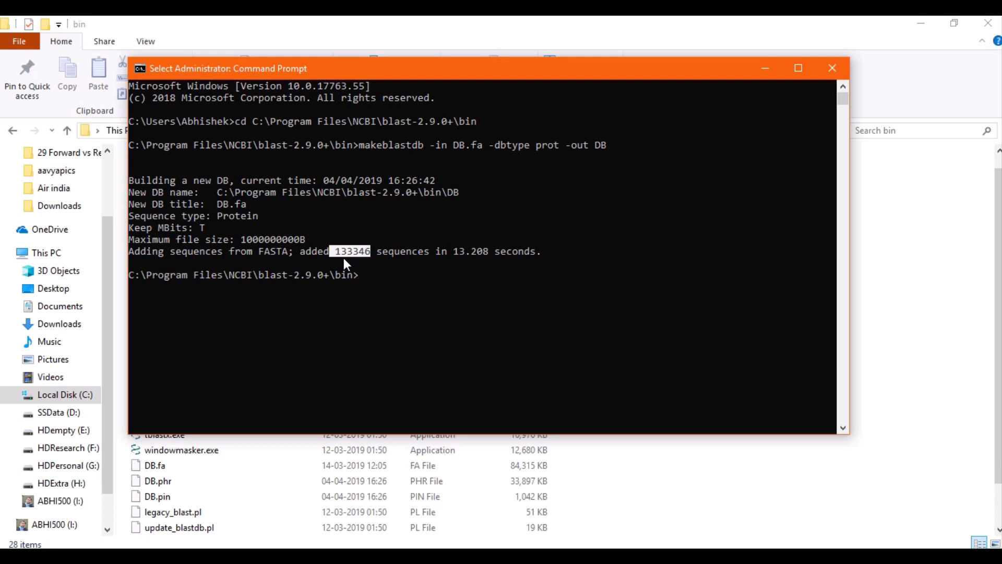
- Select the new DB.phr, DB.pin and DB.psq database files in the bin folder
left_click(647, 470)
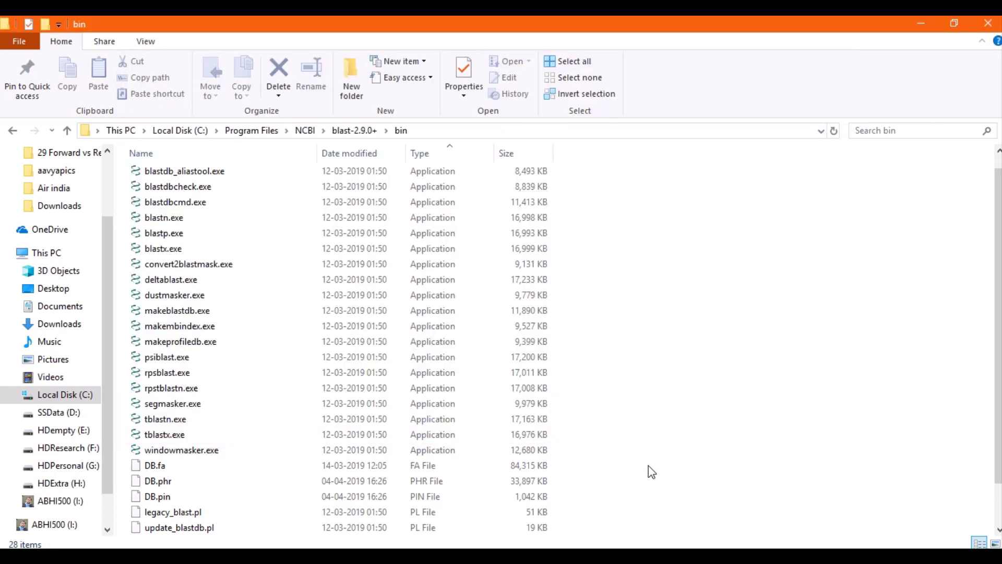
left_click(163, 480)
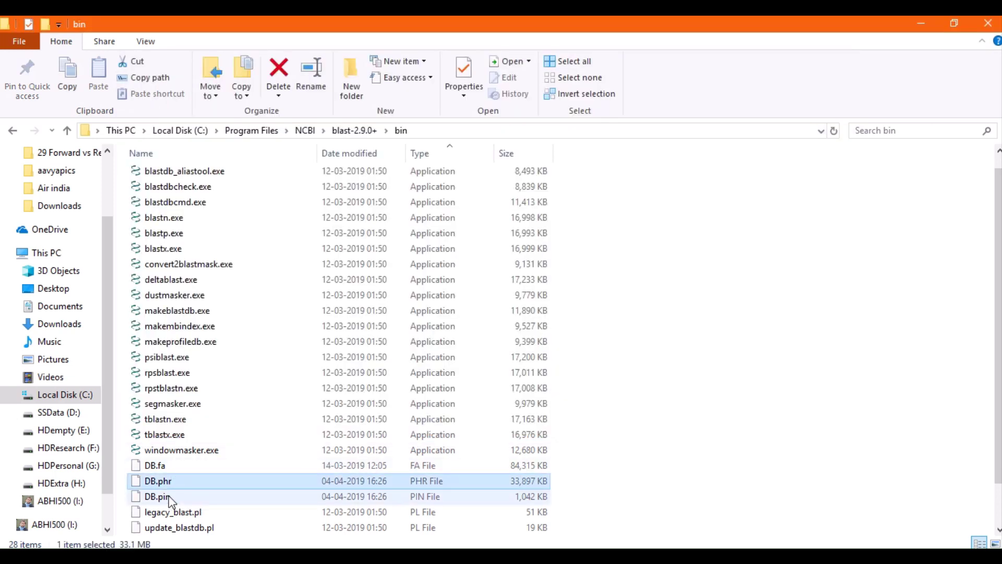
left_click(172, 498, "ctrl")
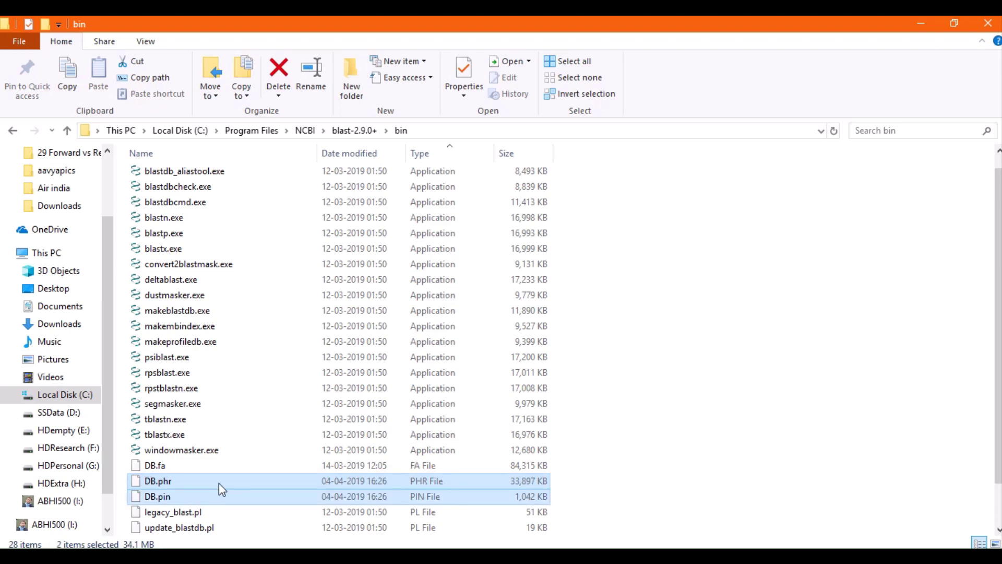
scroll(218, 485, "down", 1)
left_click(172, 498, "ctrl")
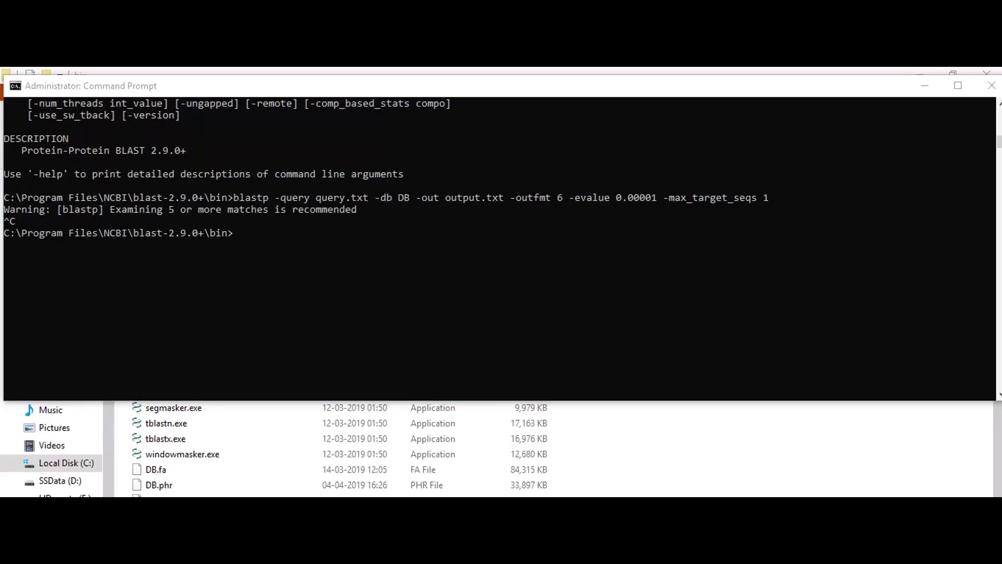
- Run blastp on query.txt against DB into output.txt with -outfmt 6, -evalue 0.00001, -max_target_seqs 1
left_click(311, 247)
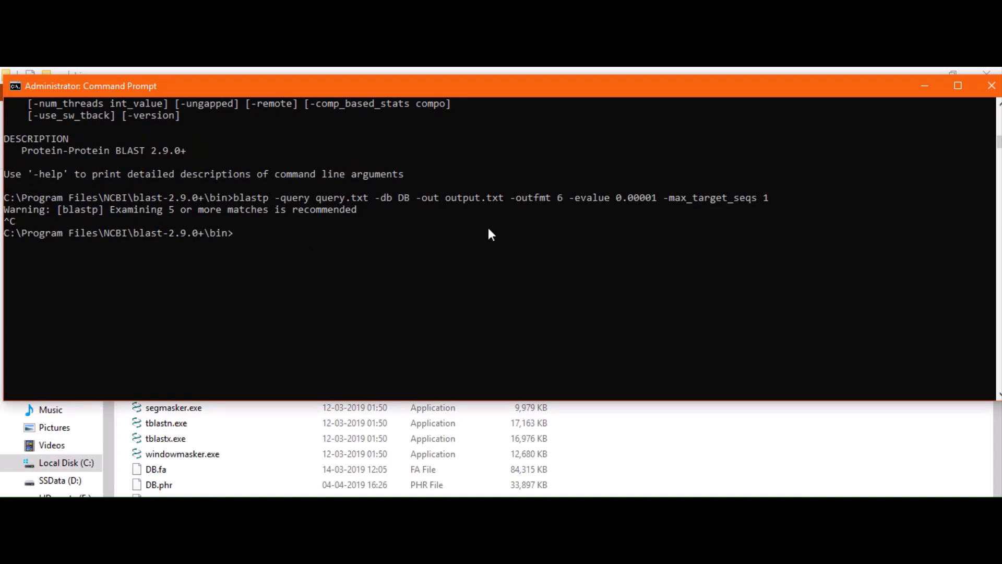
type("blastp -query query.")
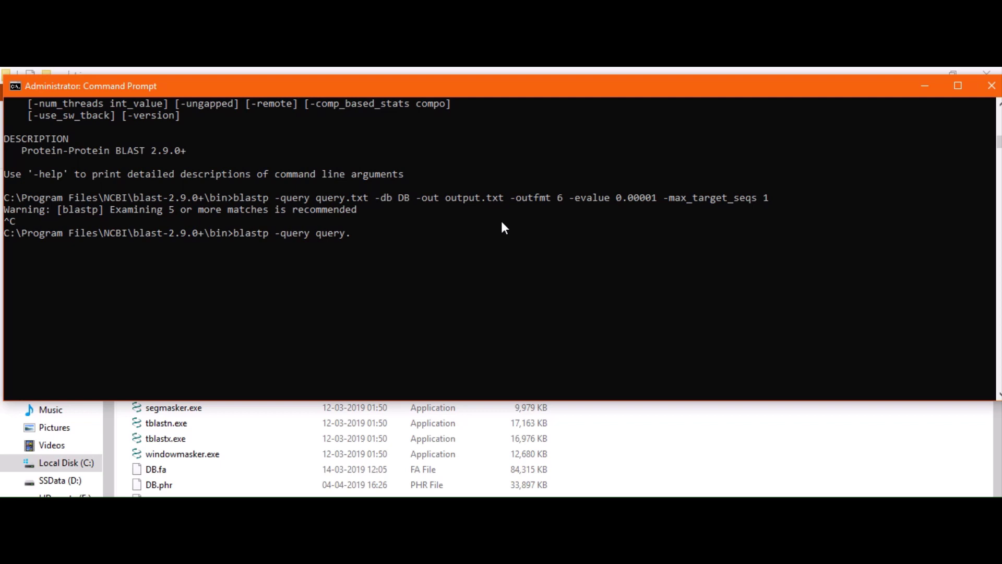
type("txt -db DB -out output.txt")
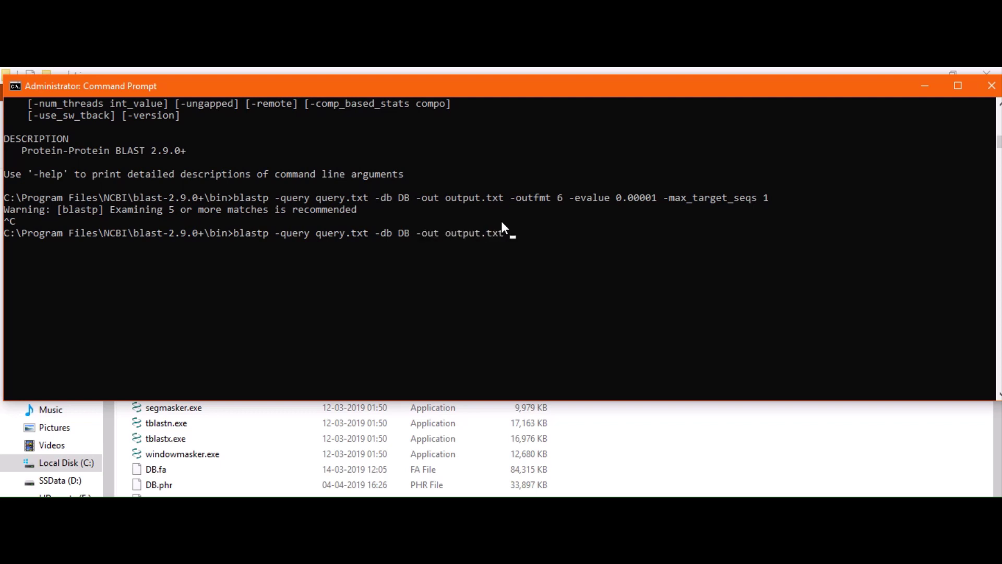
type(" -outfmt 6 -evalue 0.00")
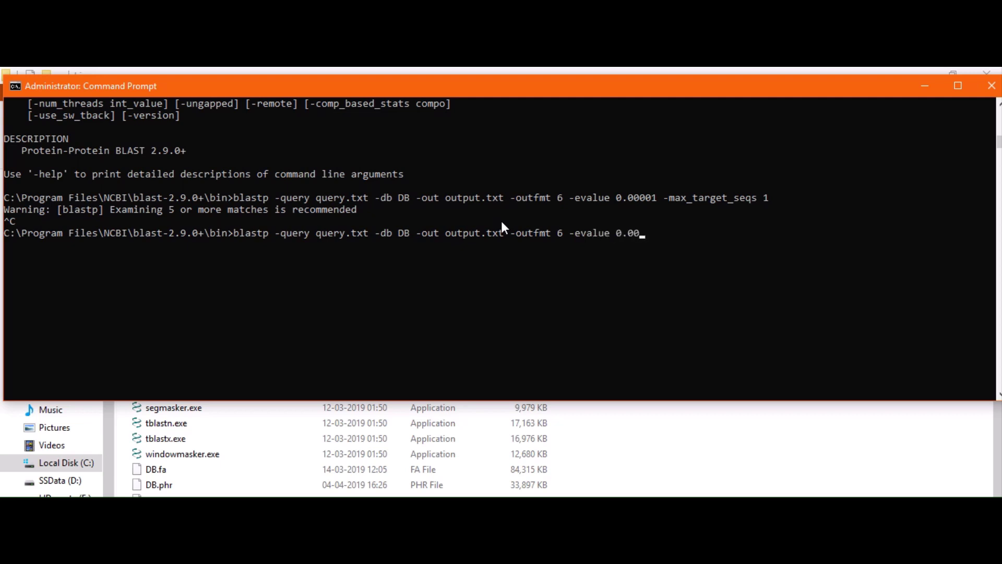
type("001 -max_target_se")
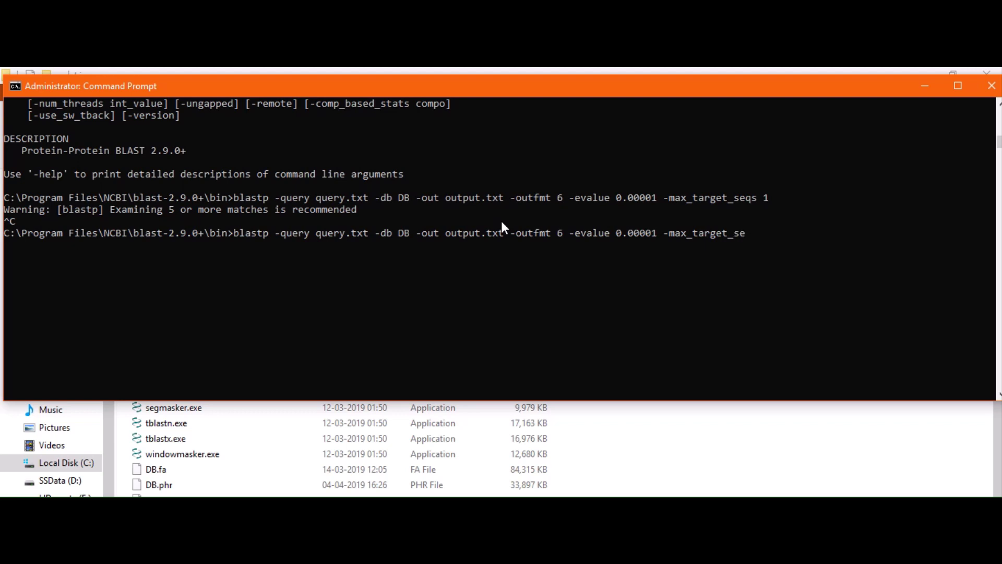
type("qs 1")
key("Return")
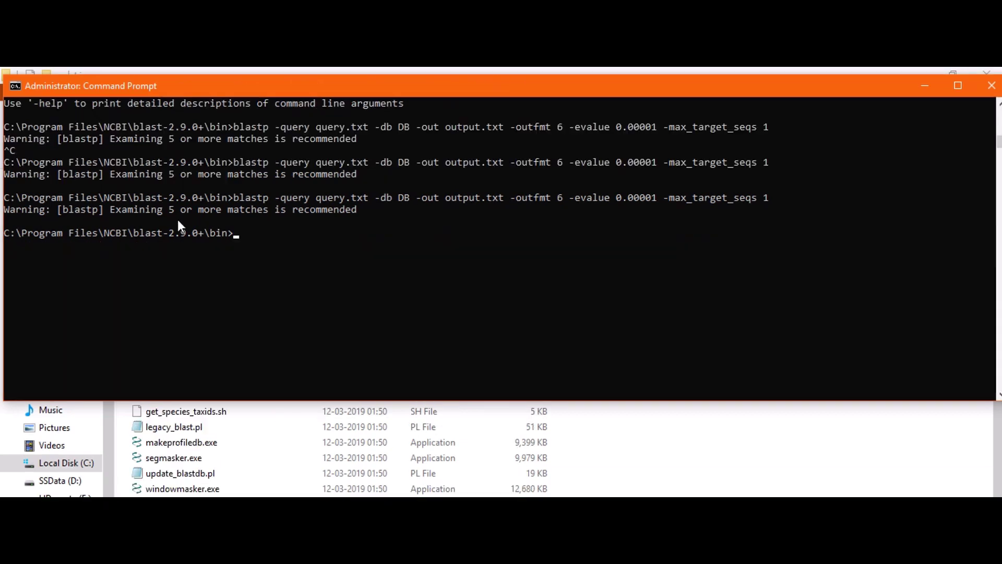
- Locate the new output.txt in the bin folder and bring up its options
left_click(246, 237)
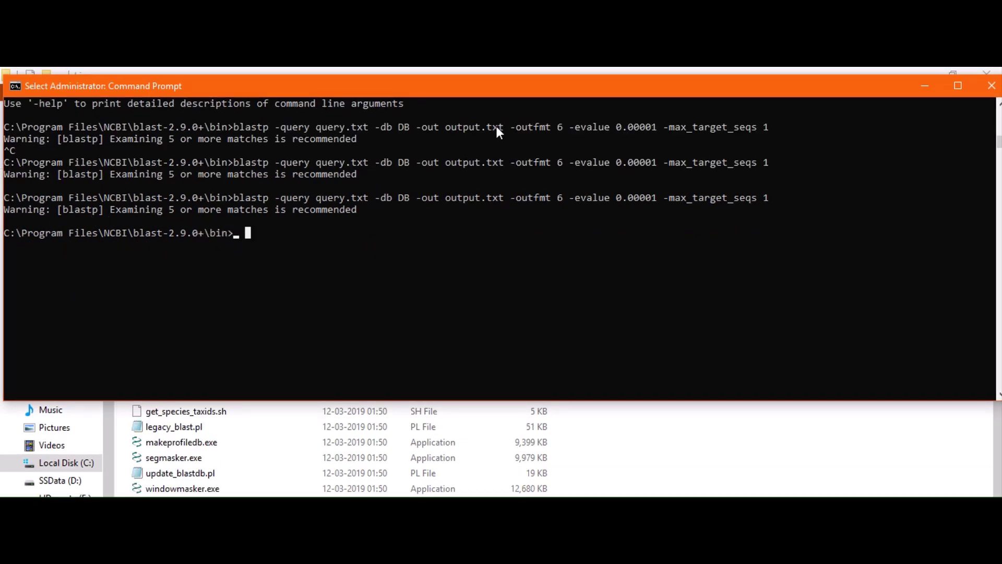
left_click(586, 431)
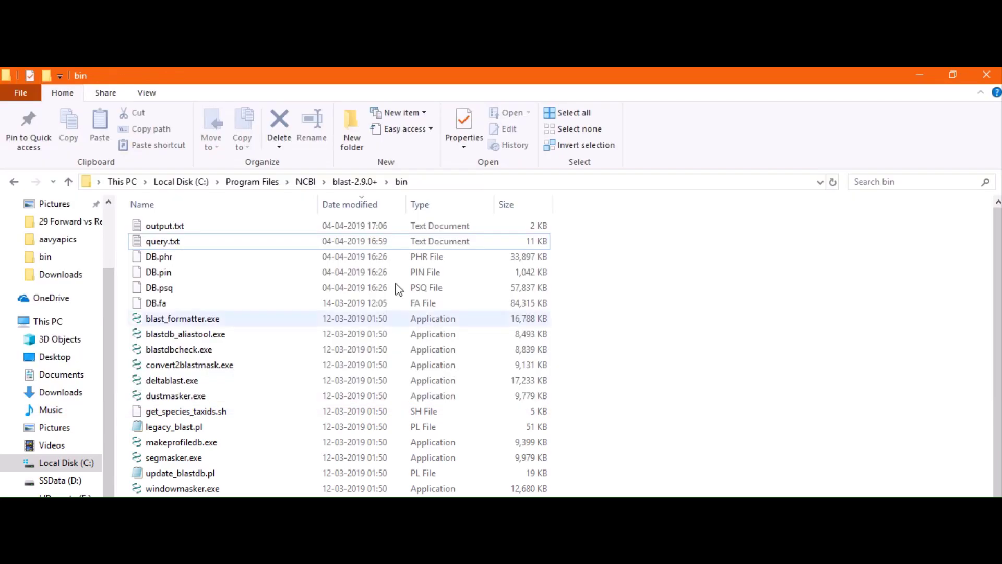
right_click(215, 226)
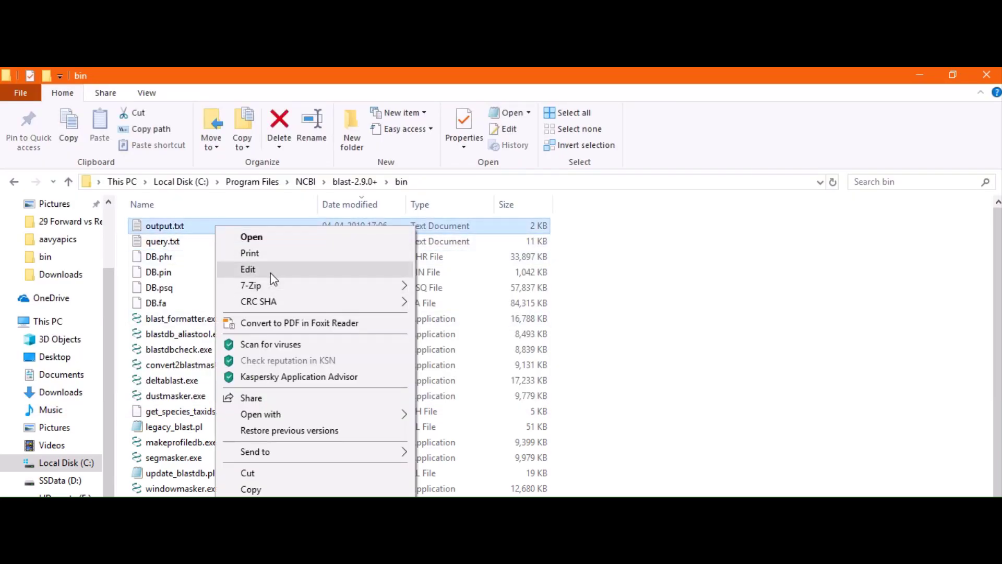